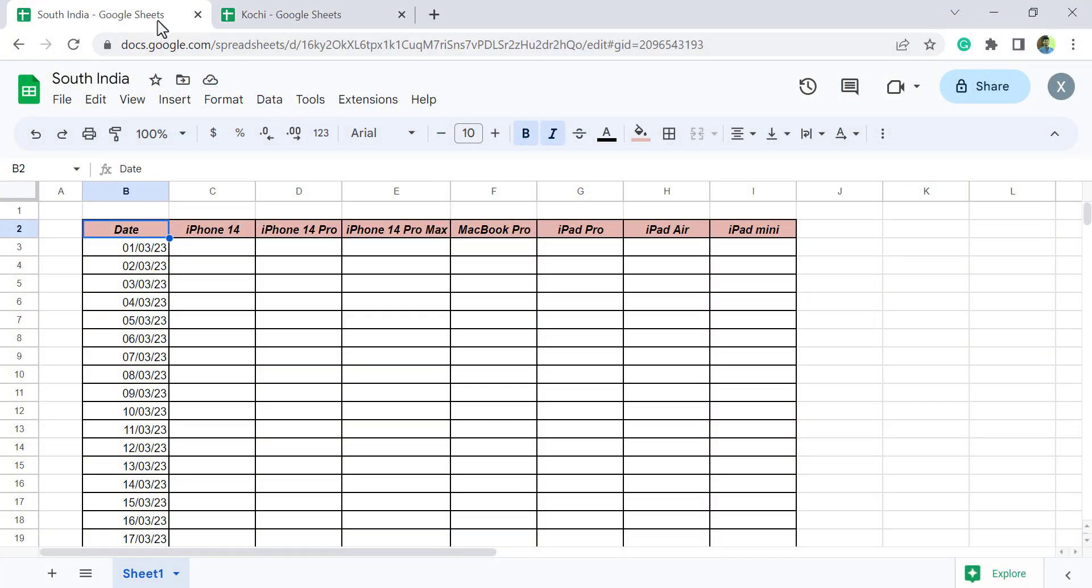
# Glance at the Kochi workbook, then scroll through the South India workbook's table
pyautogui.click(263, 17)
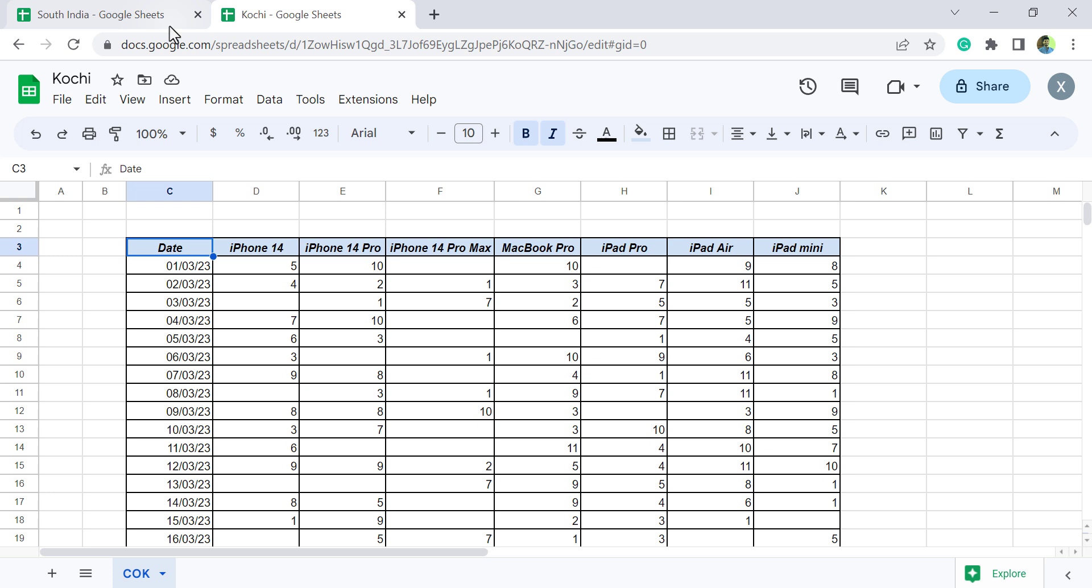
pyautogui.click(152, 20)
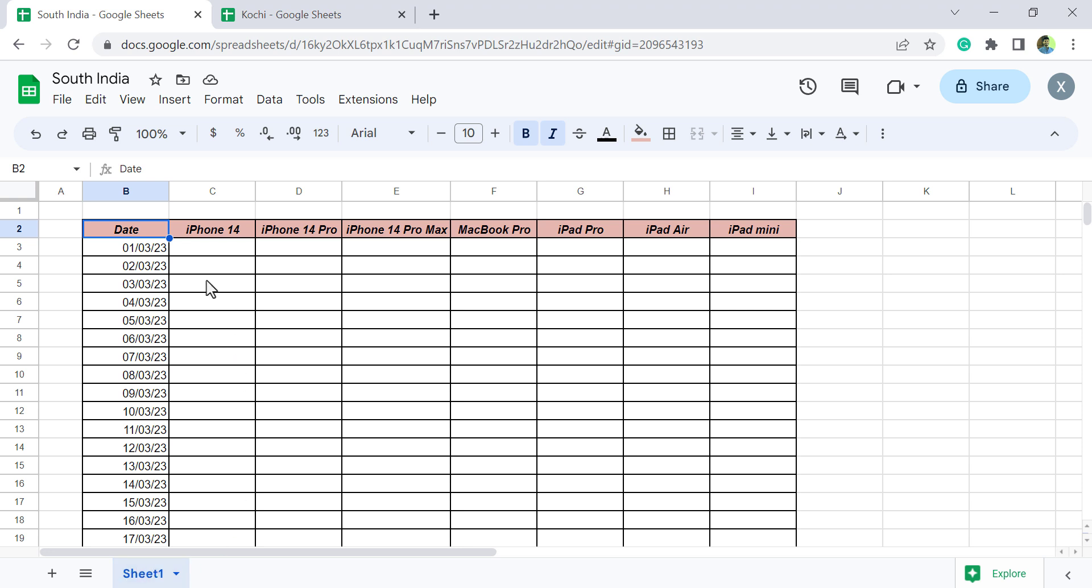
pyautogui.scroll(-1, 361, 434)
pyautogui.scroll(-5, 361, 449)
pyautogui.scroll(6, 353, 455)
# View the Kochi workbook's COK sheet of daily March 2023 product sales
pyautogui.click(321, 15)
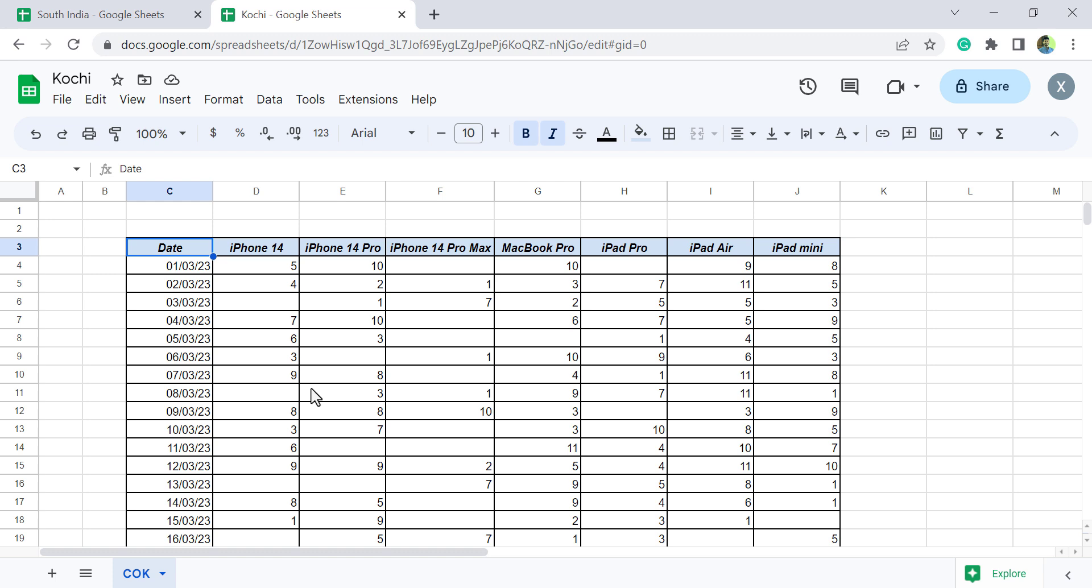
pyautogui.scroll(-7, 495, 446)
pyautogui.scroll(7, 495, 446)
pyautogui.scroll(-2, 170, 336)
pyautogui.scroll(-3, 175, 390)
pyautogui.scroll(2, 175, 415)
pyautogui.scroll(4, 176, 414)
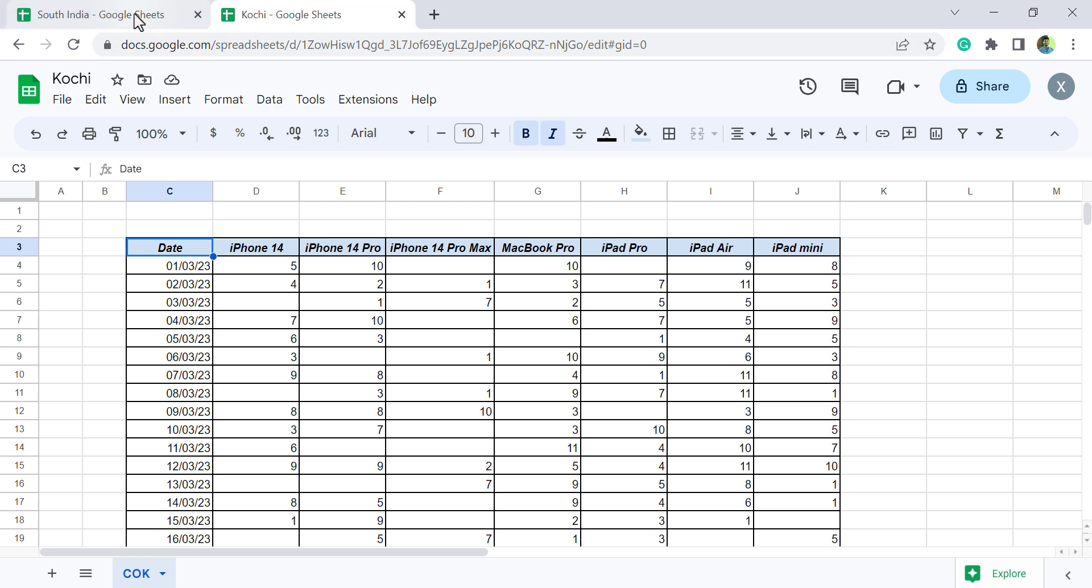
pyautogui.click(177, 26)
pyautogui.click(263, 24)
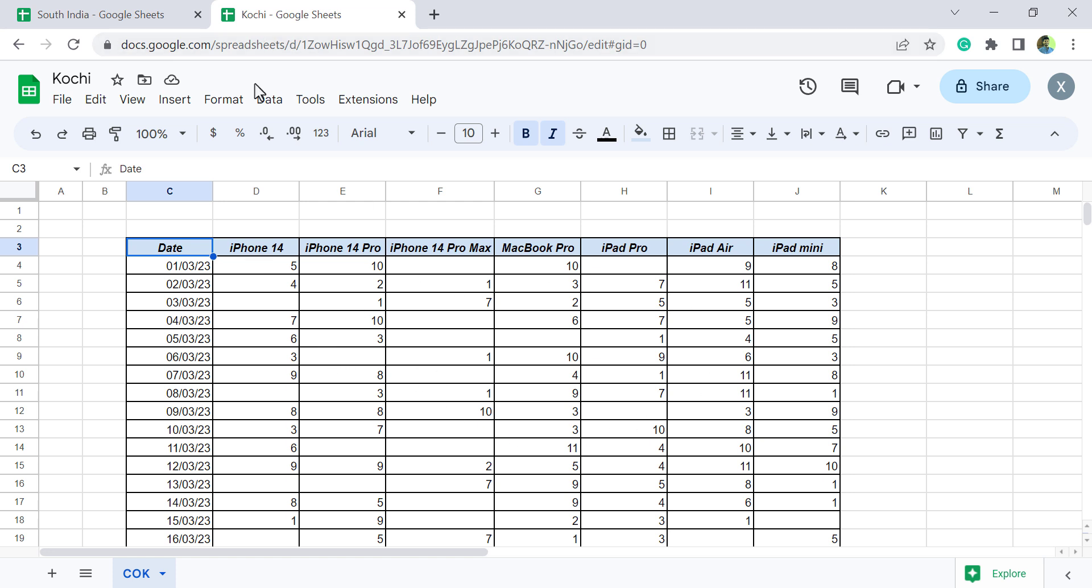
pyautogui.click(97, 16)
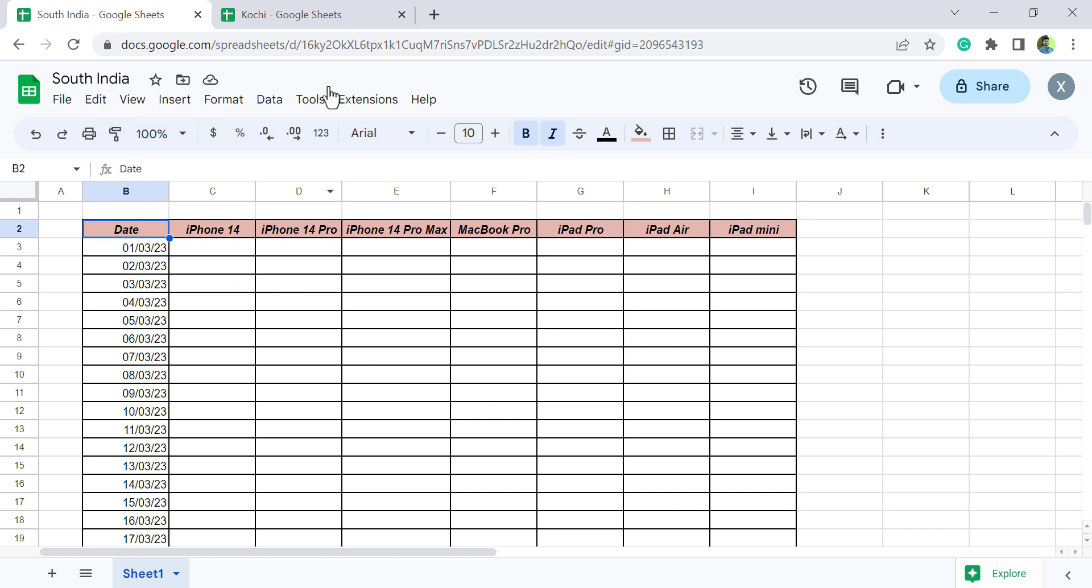
pyautogui.click(322, 11)
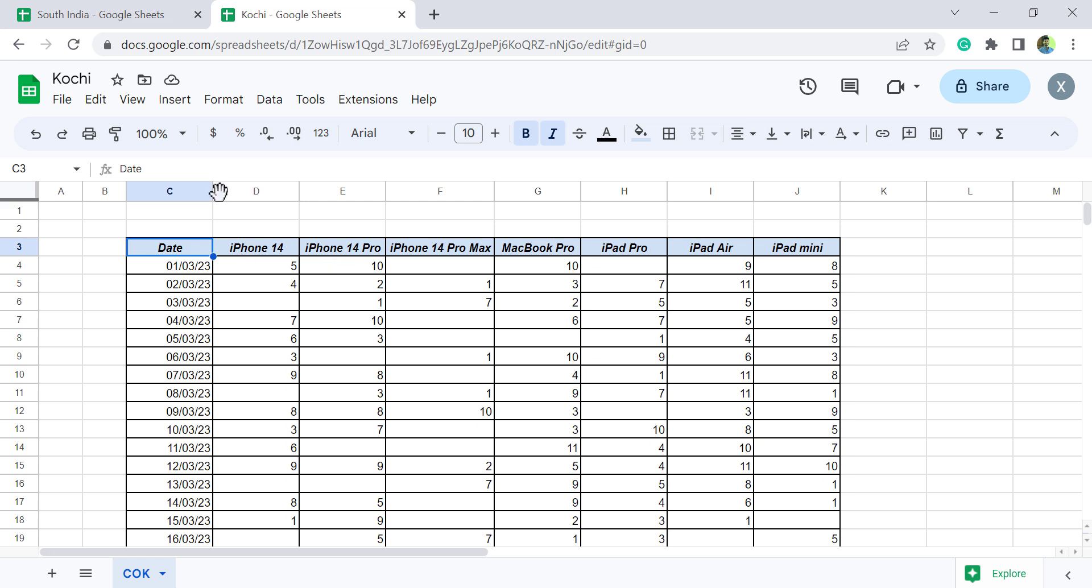
pyautogui.click(122, 15)
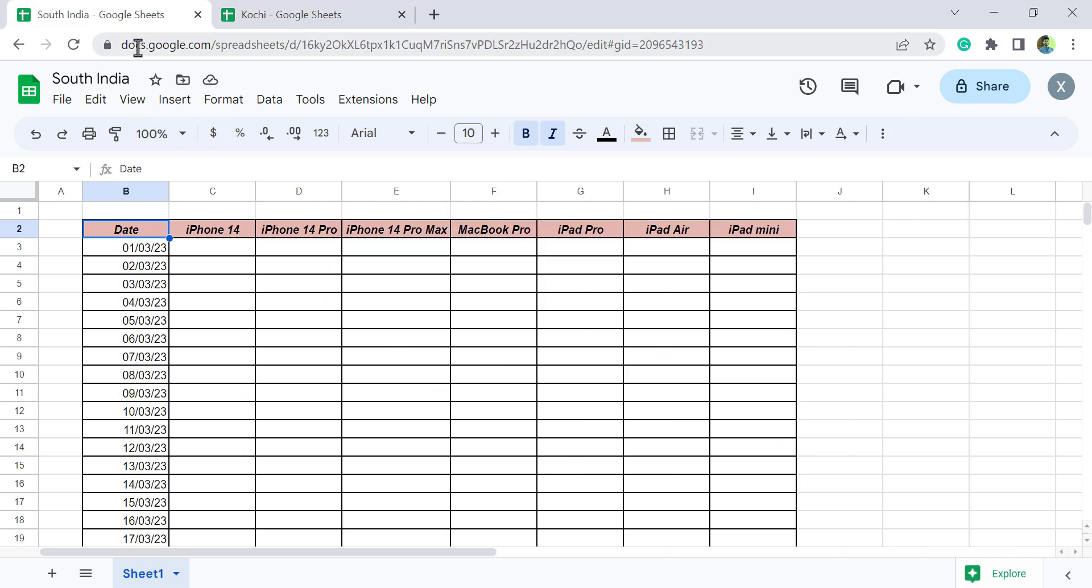
pyautogui.click(311, 20)
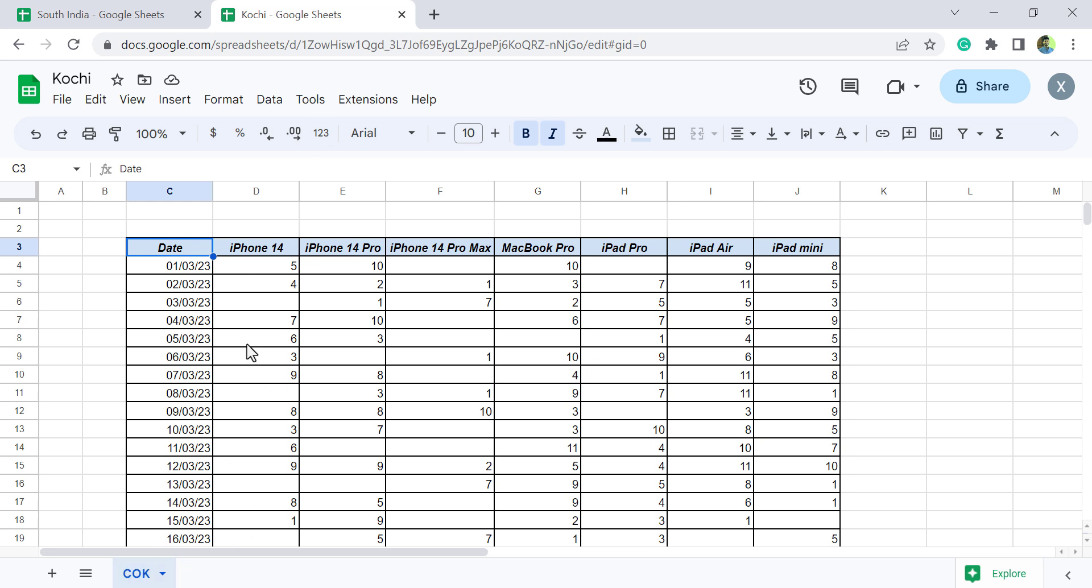
pyautogui.scroll(-5, 603, 426)
pyautogui.scroll(5, 722, 473)
# Copy the Kochi workbook's web address from the address bar
pyautogui.click(664, 47)
pyautogui.rightClick(582, 48)
pyautogui.click(631, 164)
pyautogui.press('Escape')
pyautogui.press('Escape')
# Return to the South India workbook's empty sales table
pyautogui.scroll(-2, 768, 347)
pyautogui.scroll(-5, 772, 356)
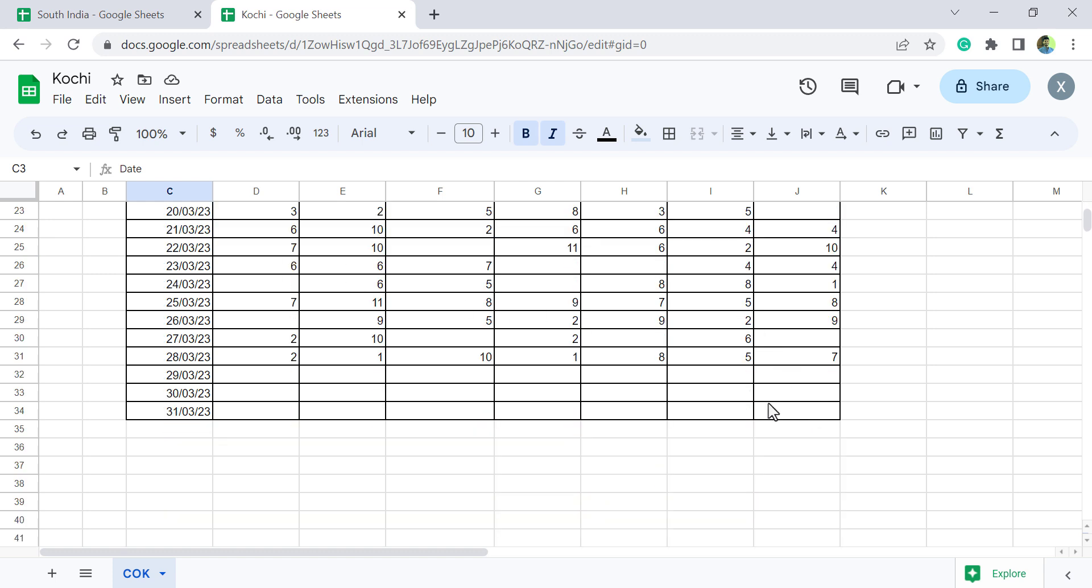
pyautogui.scroll(5, 794, 414)
pyautogui.scroll(2, 796, 416)
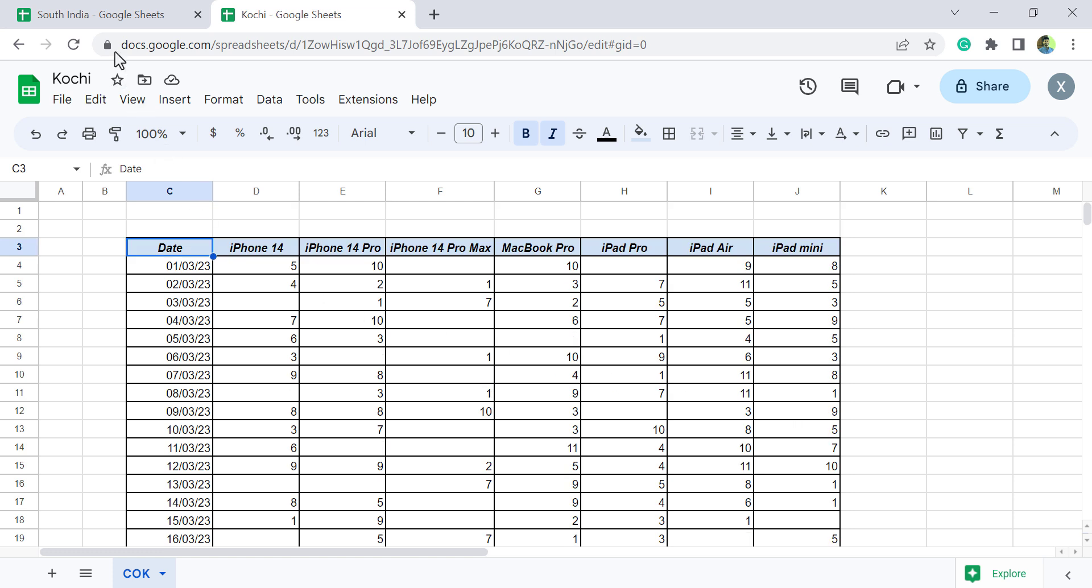
pyautogui.click(82, 14)
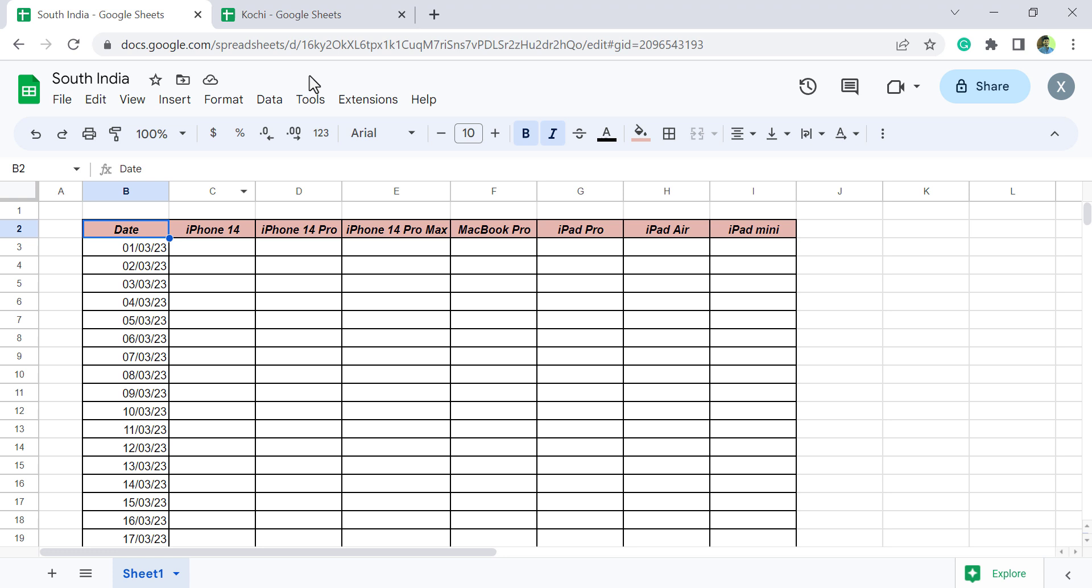
# Start an IMPORTRANGE formula in cell C3 under iPhone 14
pyautogui.click(208, 251)
pyautogui.click(223, 166)
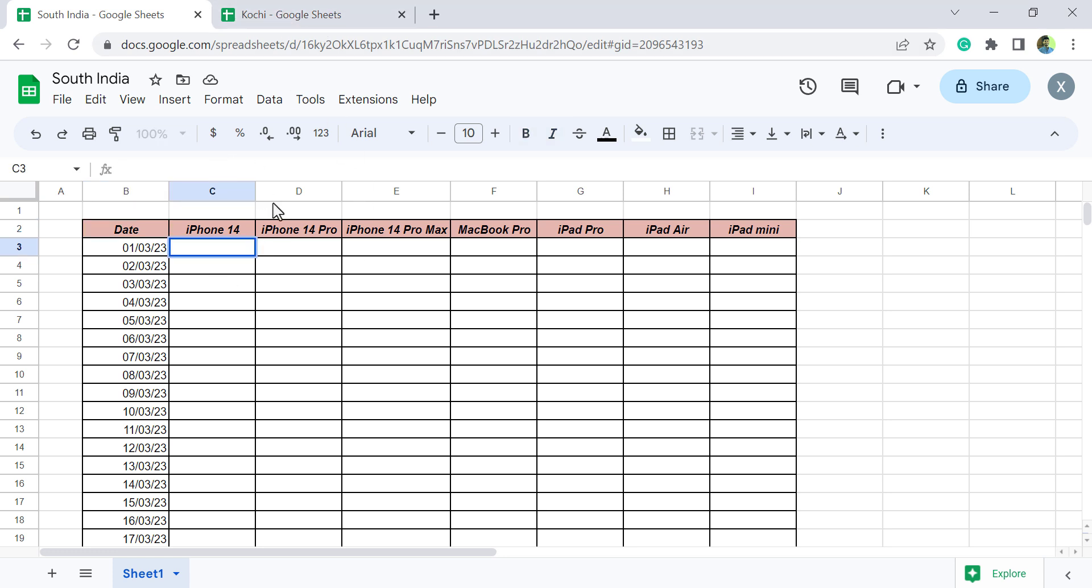
pyautogui.write('=')
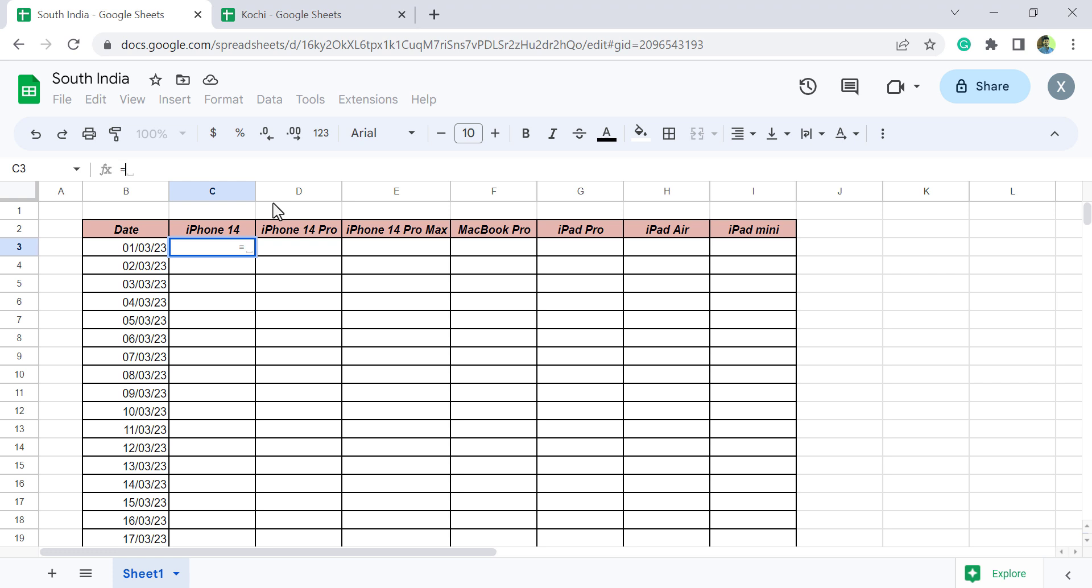
pyautogui.write('IMPORT')
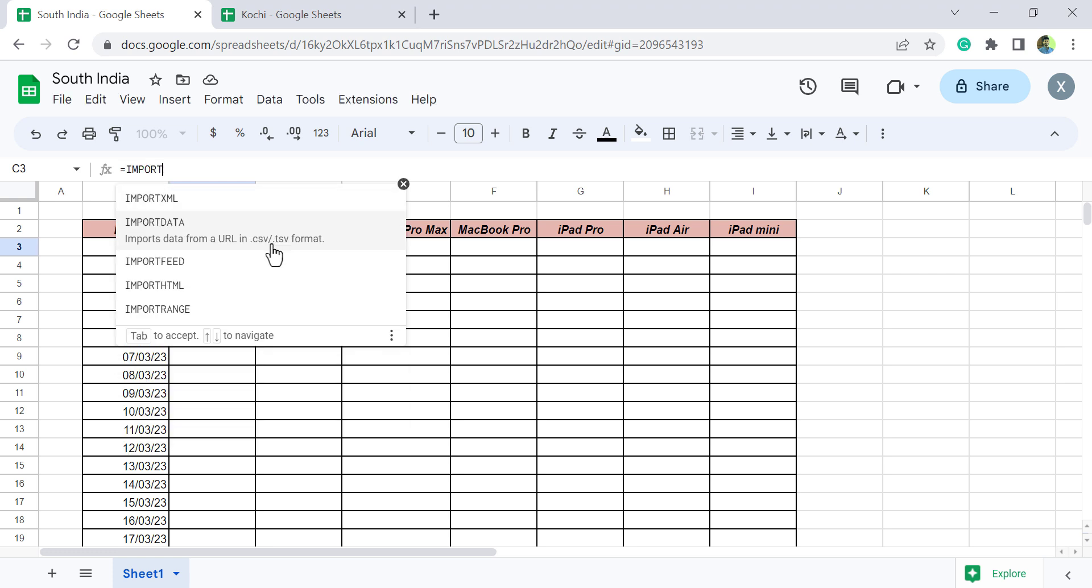
pyautogui.click(187, 312)
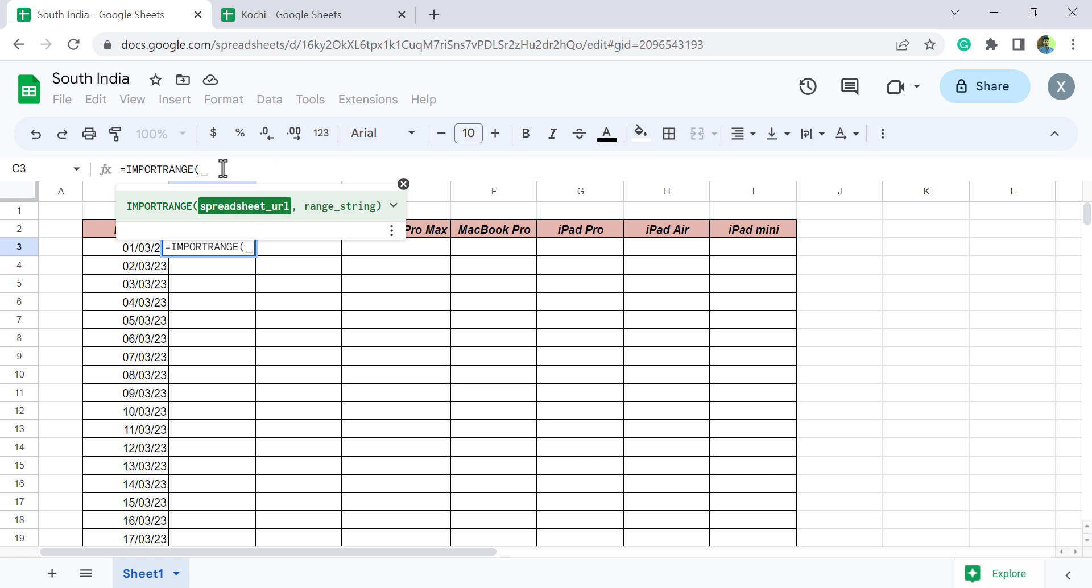
pyautogui.write('"')
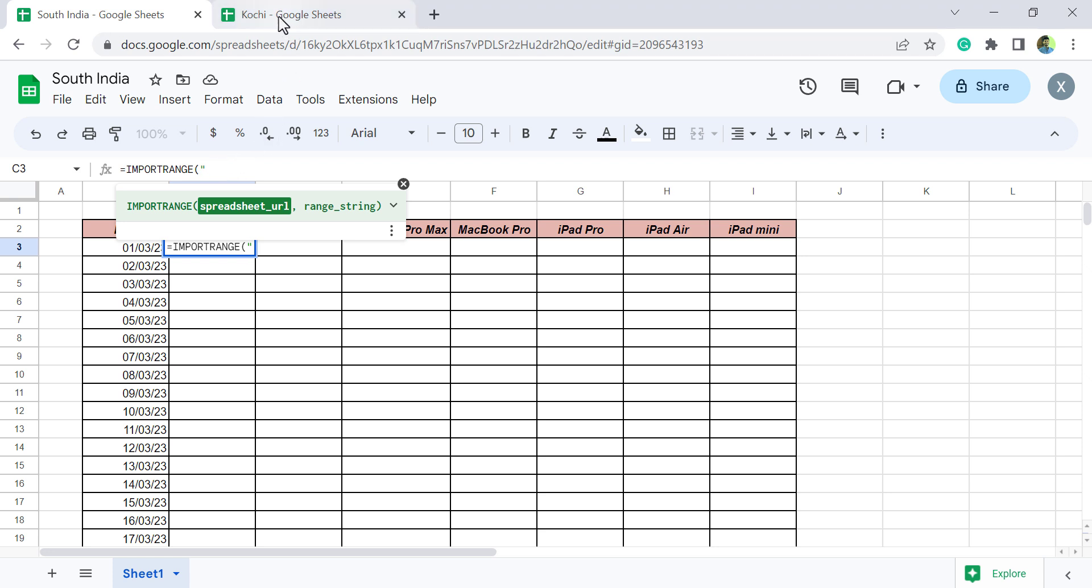
# Complete the formula with the pasted Kochi URL and range "COK!D4:J34"
pyautogui.rightClick(225, 169)
pyautogui.click(271, 304)
pyautogui.write('",')
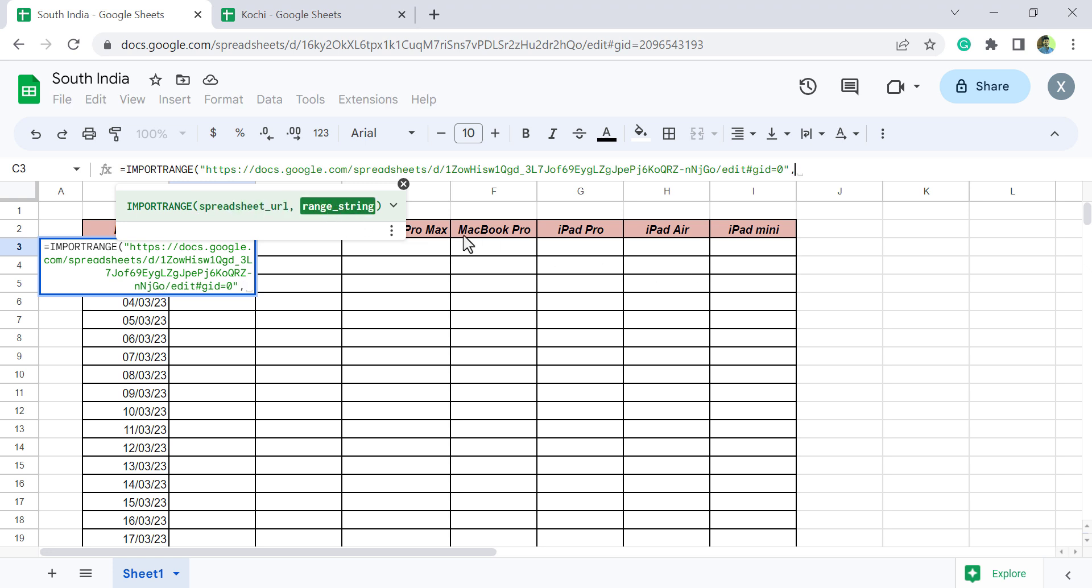
pyautogui.click(814, 172)
pyautogui.write('"')
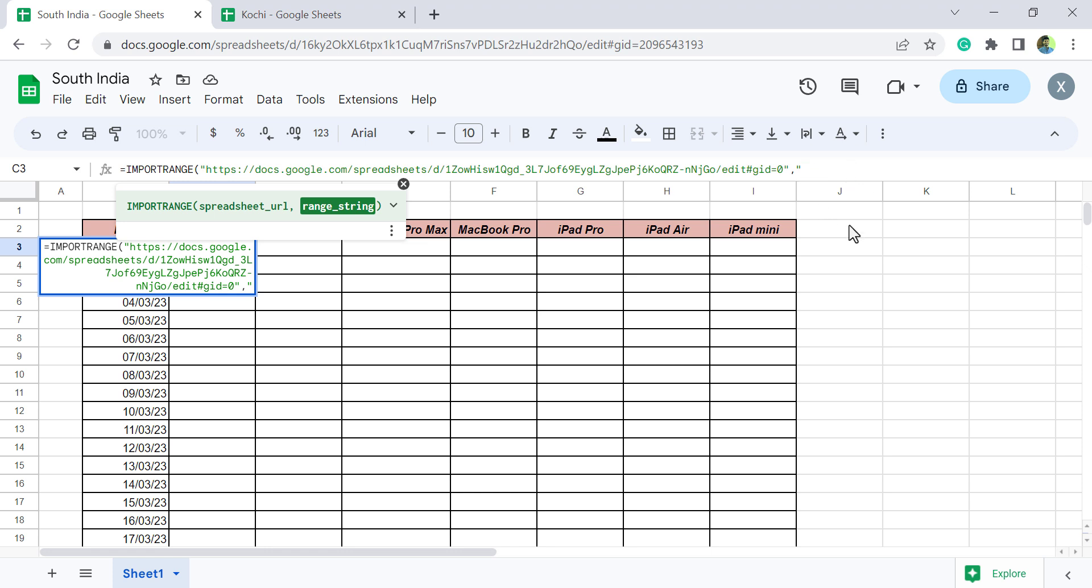
pyautogui.write('COK!')
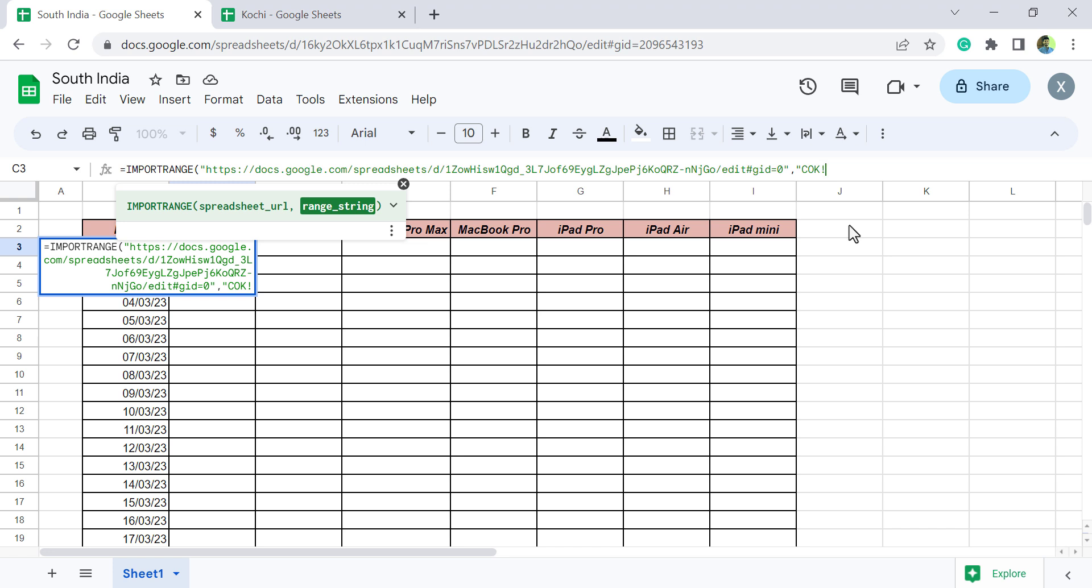
pyautogui.write('D4:J34")')
pyautogui.press('Return')
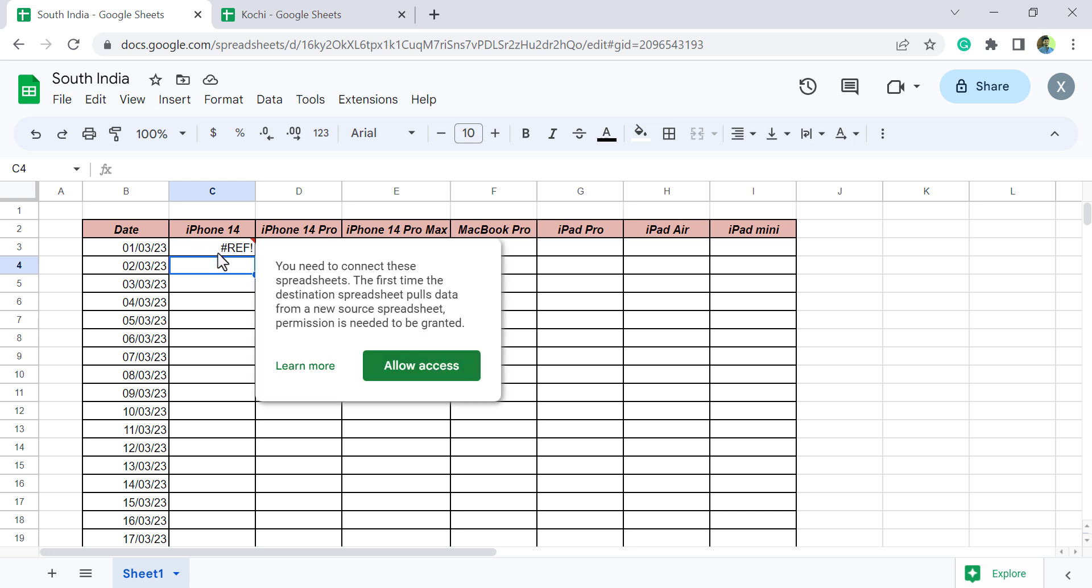
pyautogui.moveTo(212, 246)
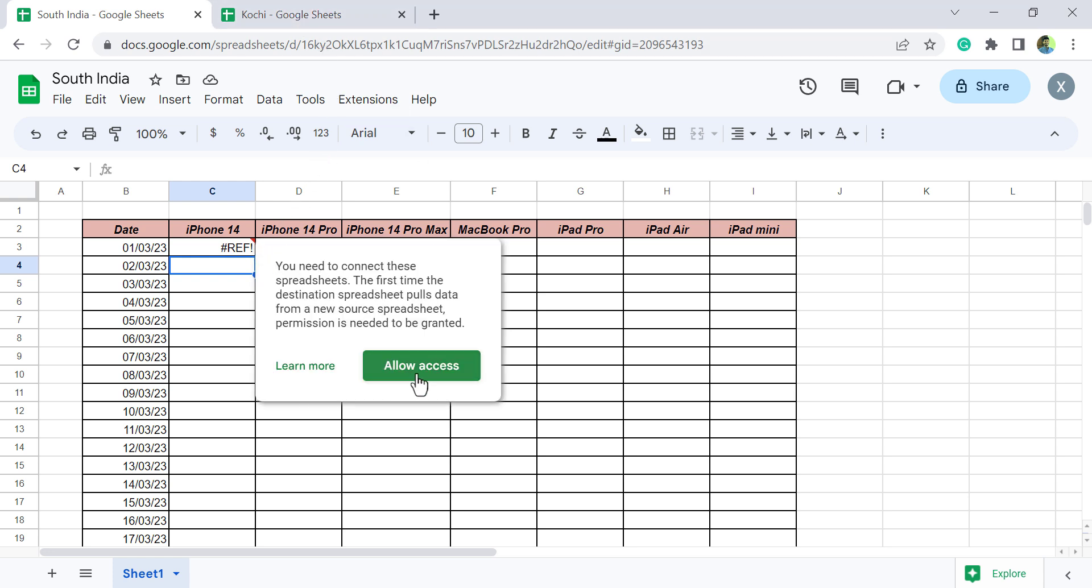
# Allow access so the #REF! import in C3 connects to the Kochi workbook
pyautogui.click(419, 382)
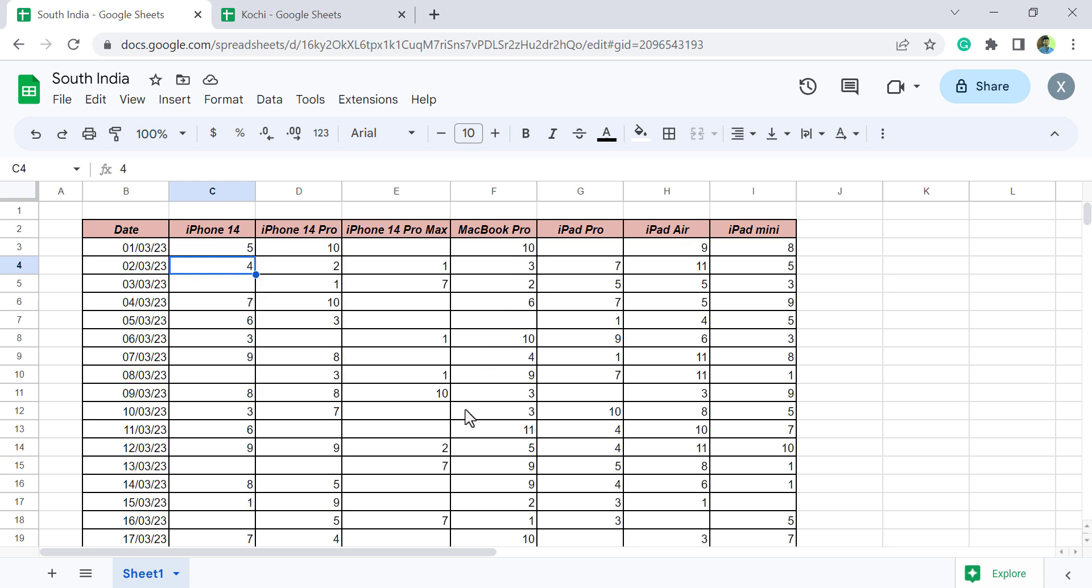
# Enter 150 for iPhone 14 Pro Max on 01/03/23 in Kochi's cell F4
pyautogui.click(310, 248)
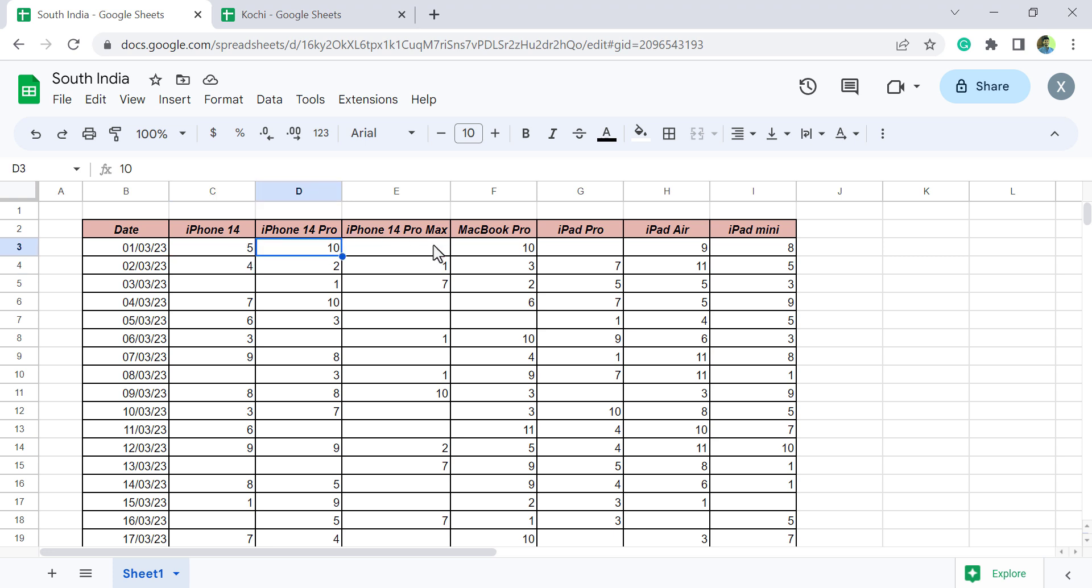
pyautogui.click(338, 14)
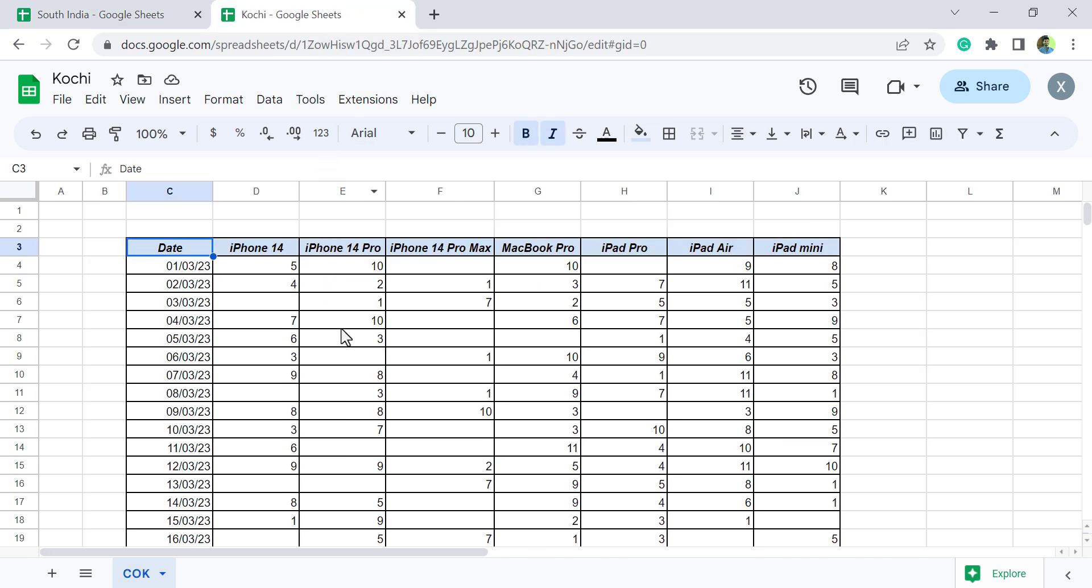
pyautogui.press('Down')
pyautogui.press('Right')
pyautogui.press('Right')
pyautogui.press('Right')
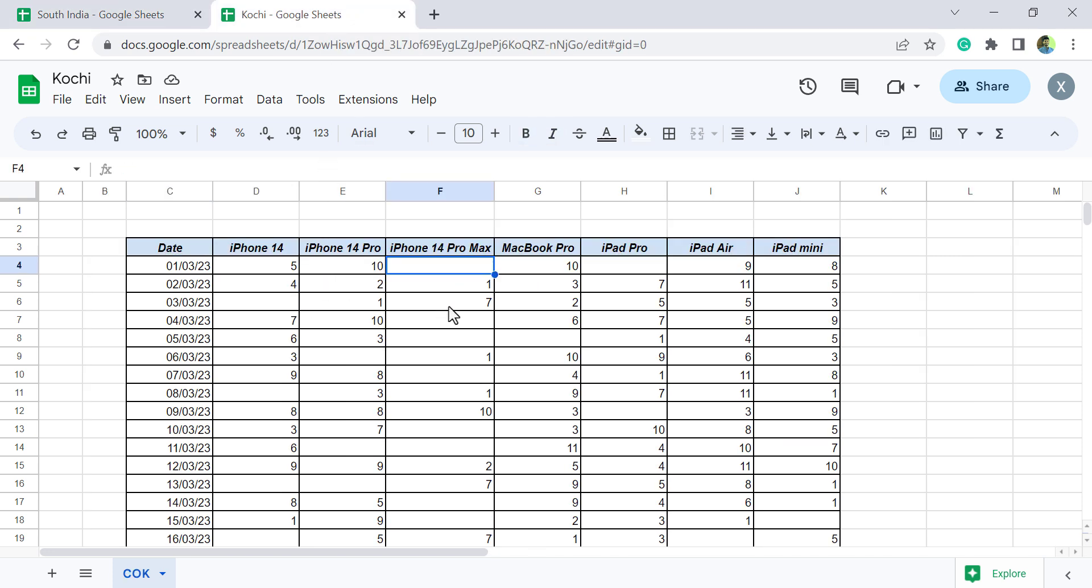
pyautogui.write('150')
pyautogui.press('Return')
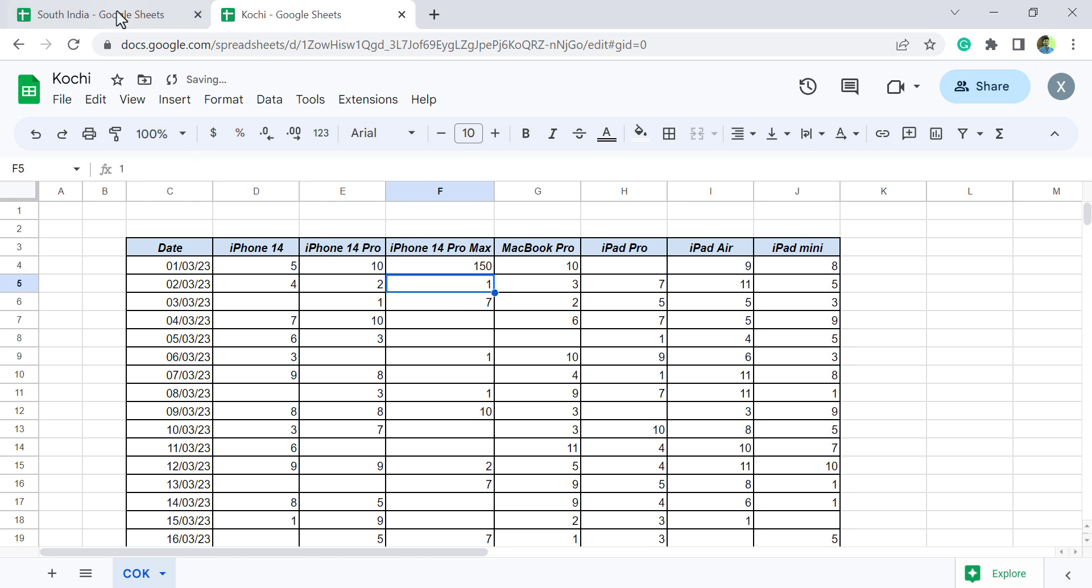
pyautogui.click(118, 14)
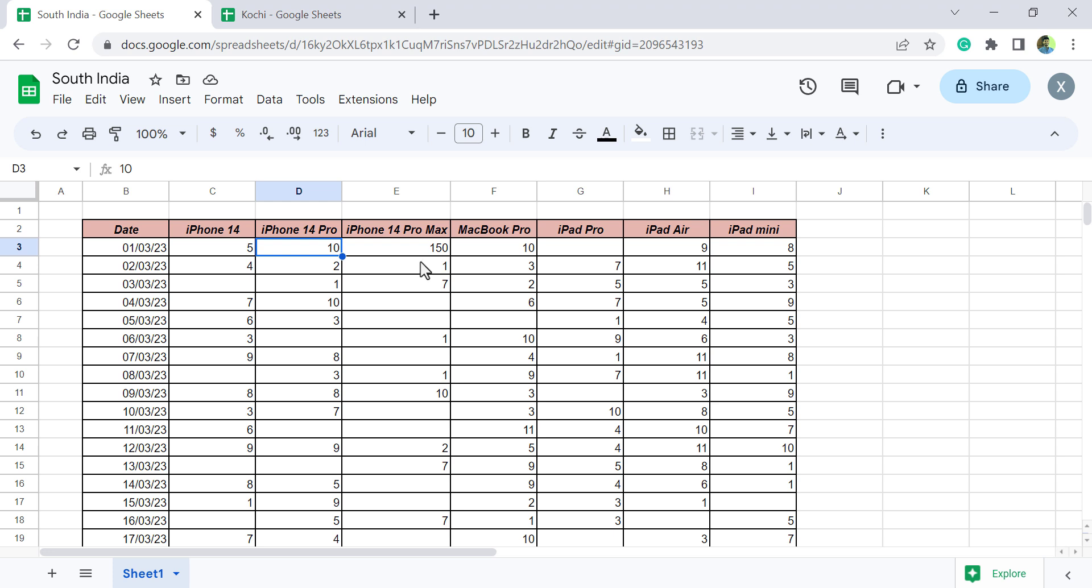
# Fill Kochi's 30/03/23 row with 100 from D33 across to J33
pyautogui.click(330, 22)
pyautogui.scroll(-4, 344, 324)
pyautogui.scroll(-4, 344, 328)
pyautogui.scroll(-2, 345, 329)
pyautogui.click(277, 322)
pyautogui.write('100')
pyautogui.press('Return')
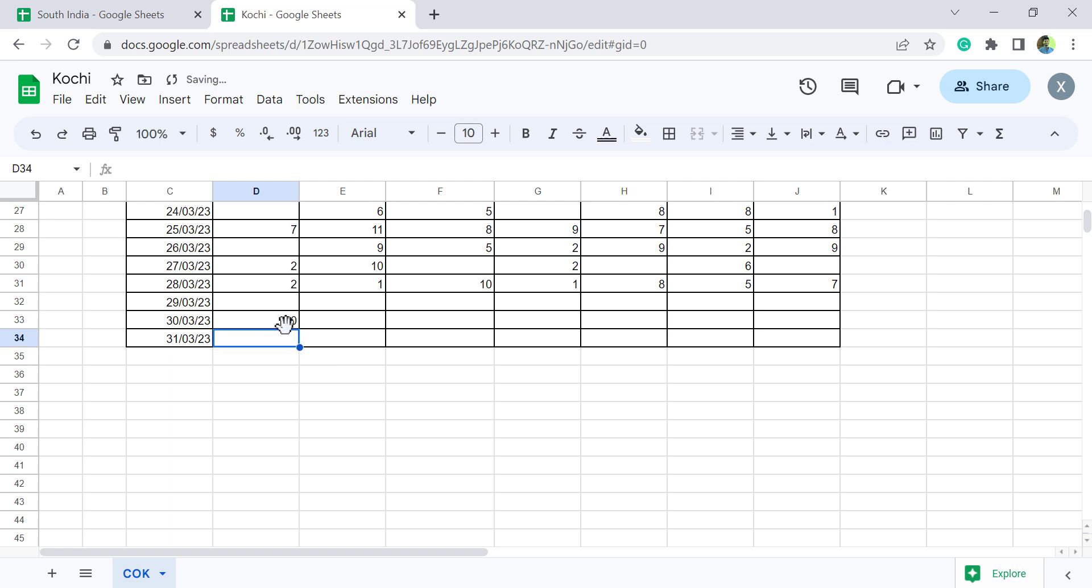
pyautogui.click(285, 325)
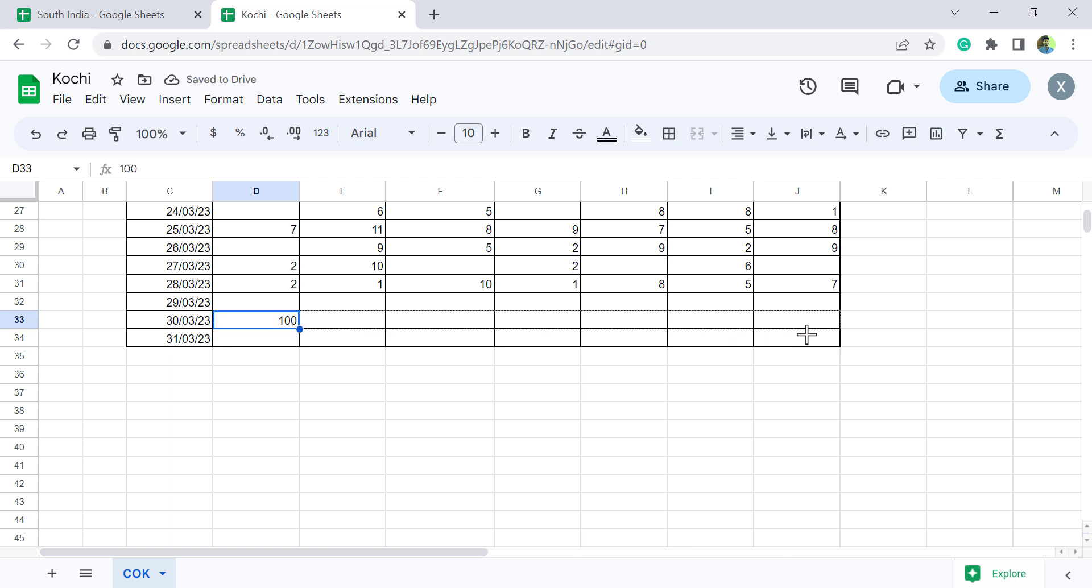
pyautogui.moveTo(297, 328); pyautogui.dragTo(807, 333)
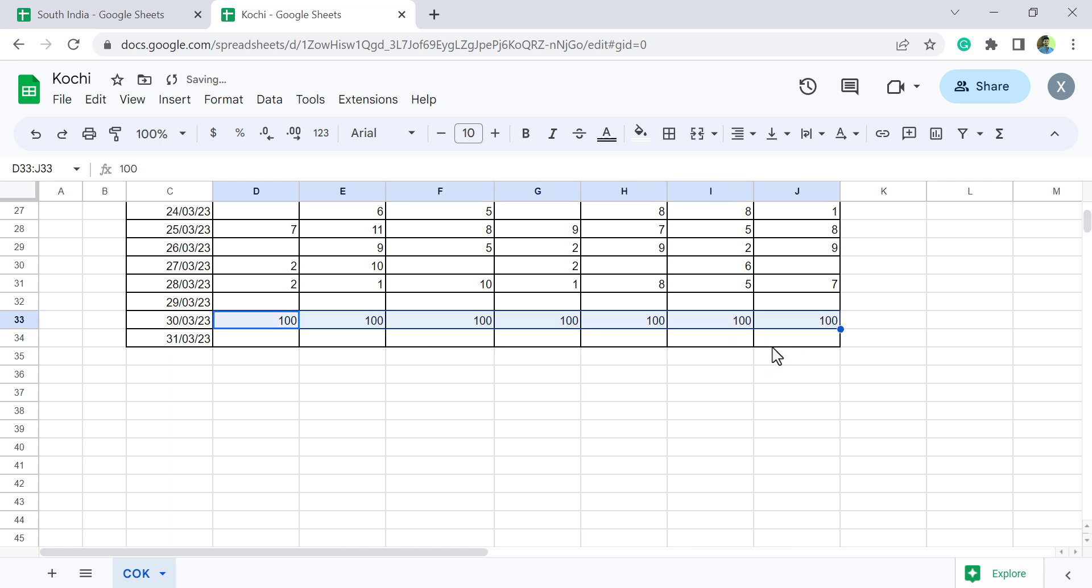
# Check that South India's imported table reflects the new Kochi values
pyautogui.click(111, 14)
pyautogui.scroll(-5, 353, 351)
pyautogui.scroll(-3, 353, 351)
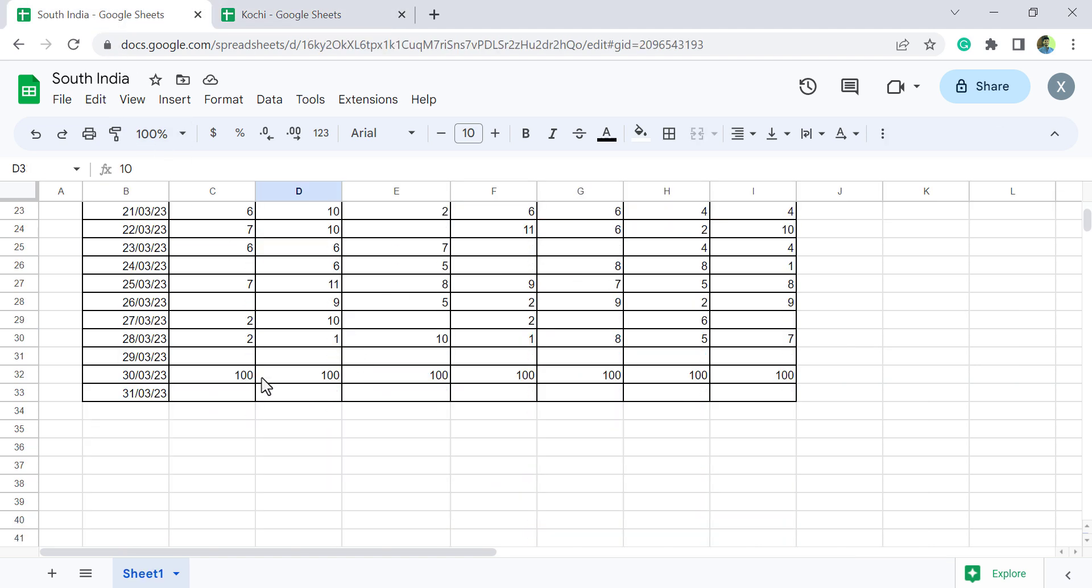
pyautogui.scroll(4, 256, 358)
pyautogui.scroll(4, 256, 358)
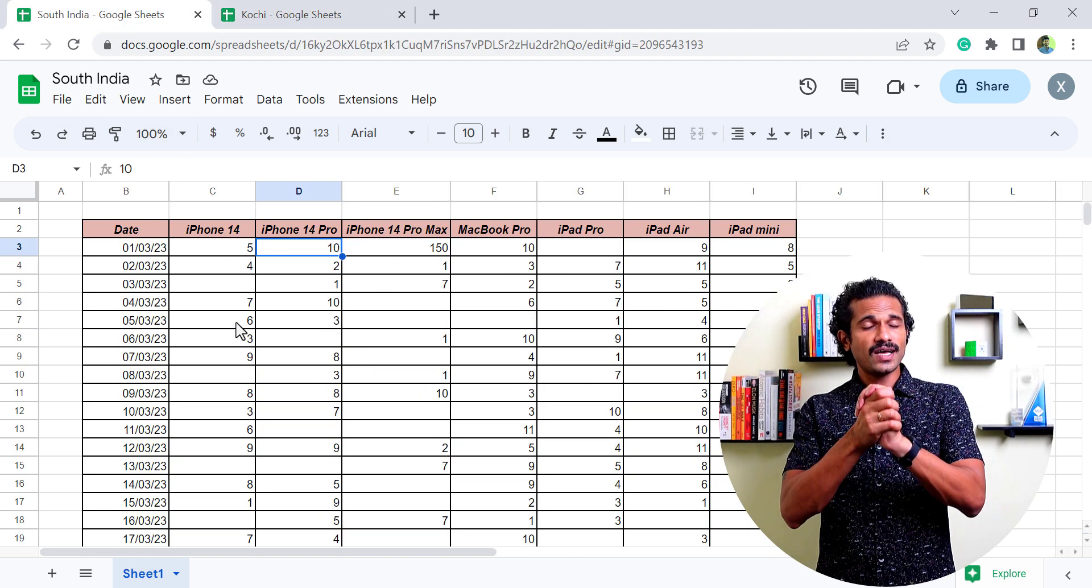
pyautogui.click(236, 250)
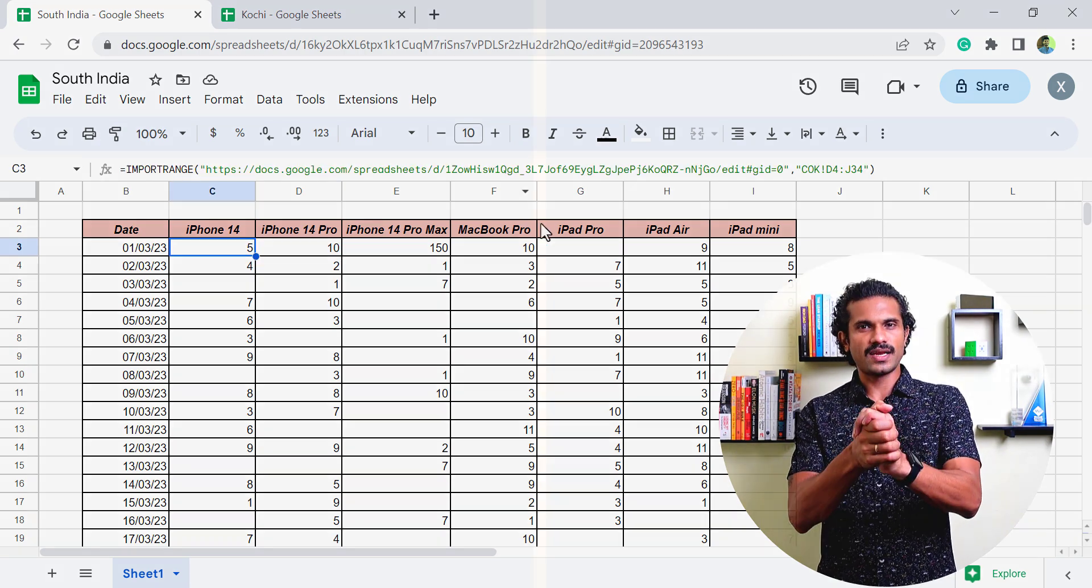